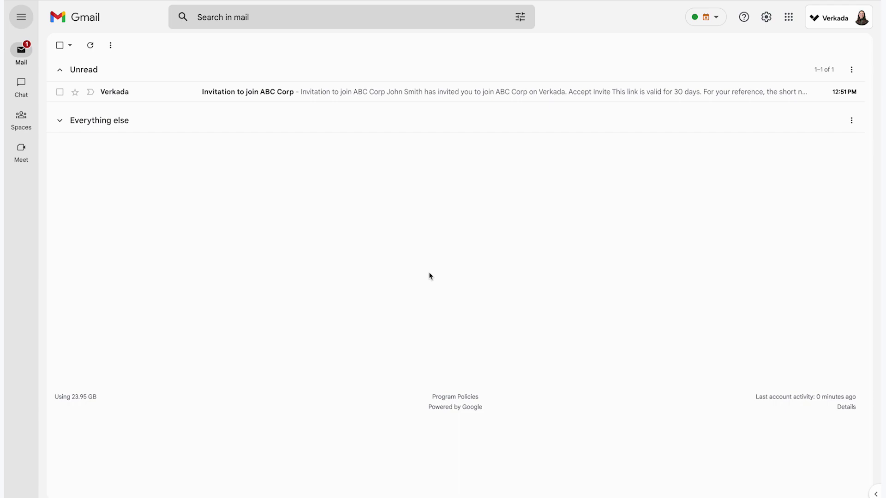
pyautogui.click(422, 93)
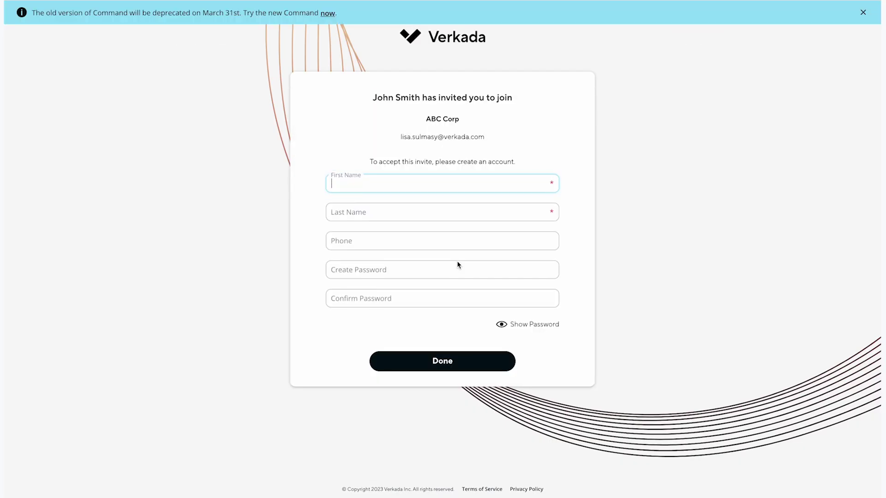
# Enter the new user's first name, last name and phone number in the sign-up form
pyautogui.press('Tab')
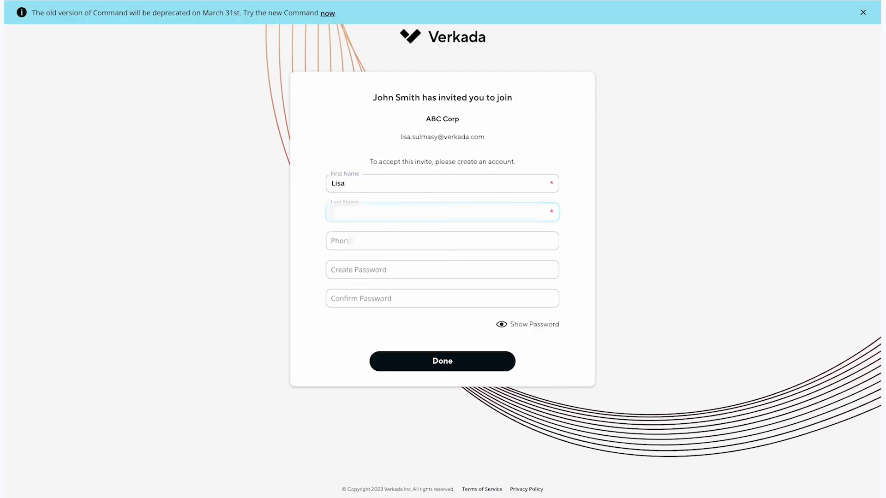
pyautogui.click(363, 241)
pyautogui.write('4085551234')
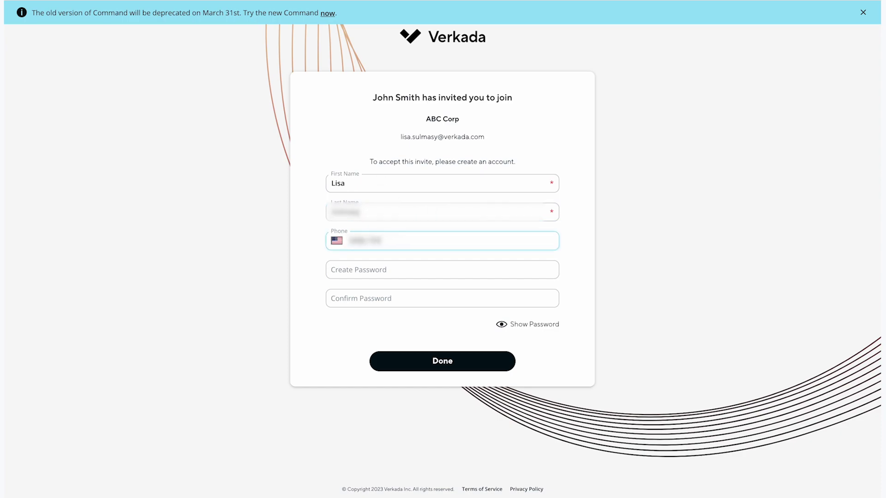
# Create and confirm the account password, then submit the ABC Corp sign-up
pyautogui.click(363, 268)
pyautogui.write('•••••••••••••••')
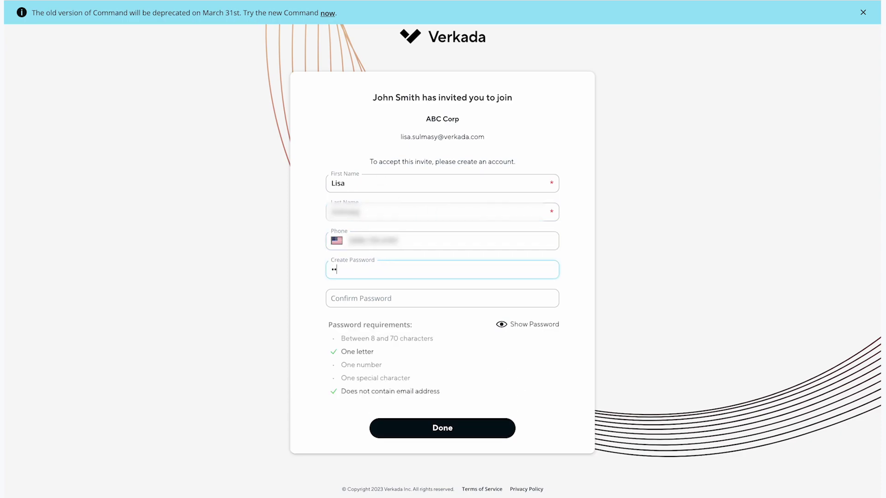
pyautogui.press('Tab')
pyautogui.write('•••••••••••••••')
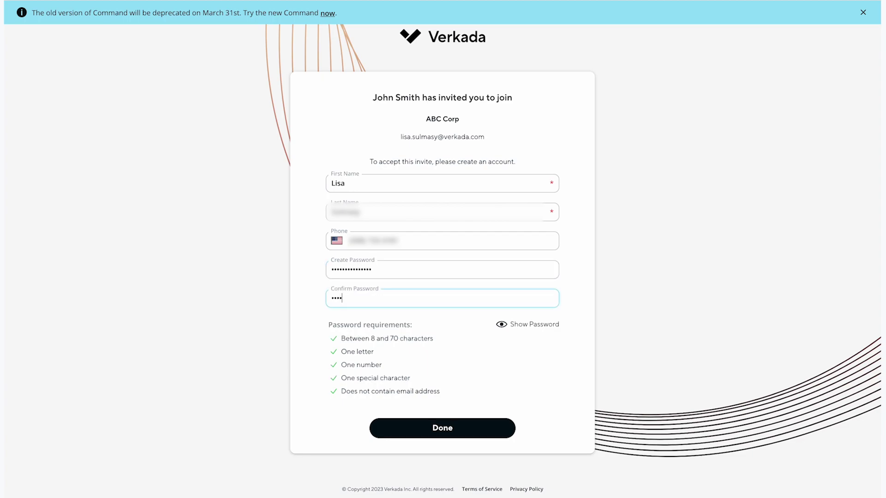
pyautogui.write('•')
pyautogui.click(432, 428)
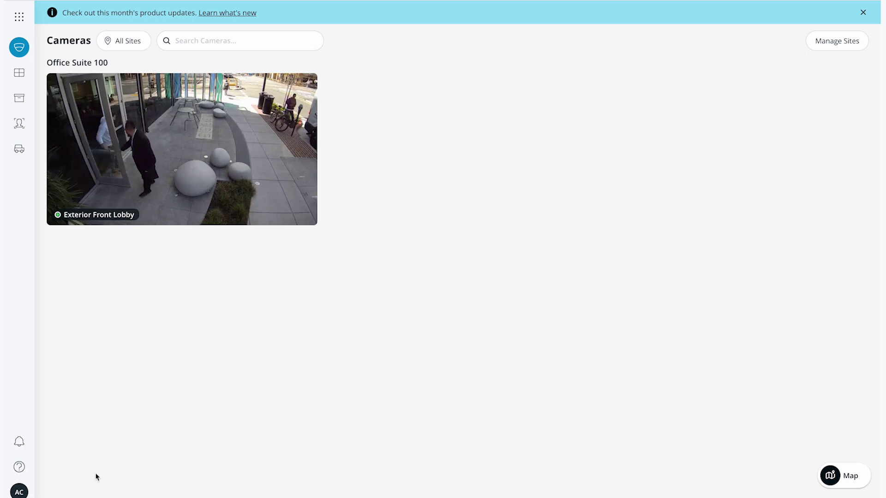
# Log out of the ABC Corp account from the avatar's account panel
pyautogui.click(21, 493)
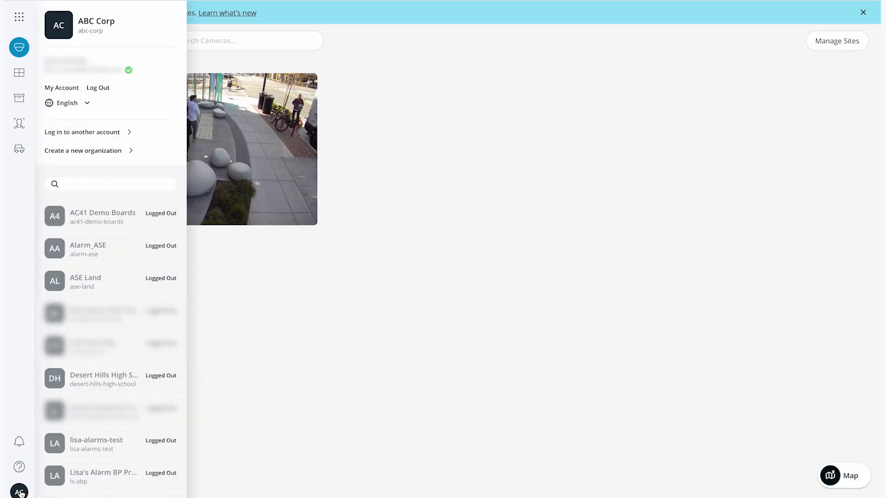
pyautogui.click(101, 88)
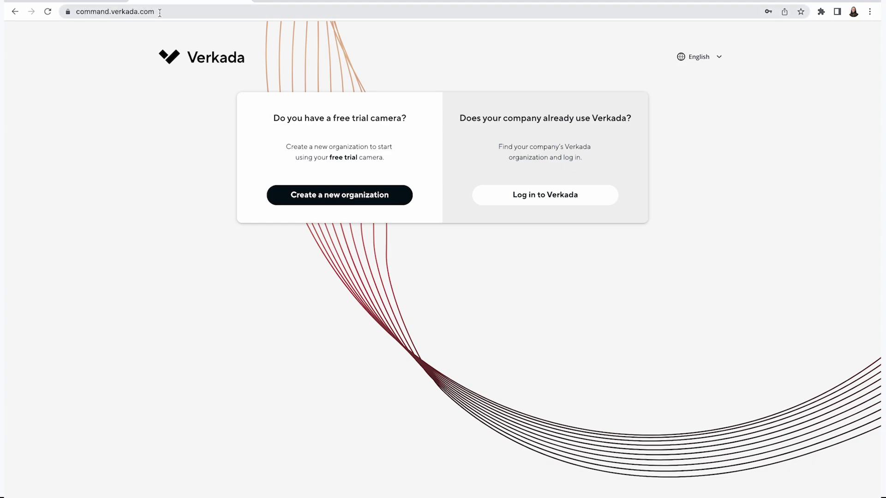
# Log in with the user's e-mail and organization short name abc-corp, then enter the password
pyautogui.click(539, 198)
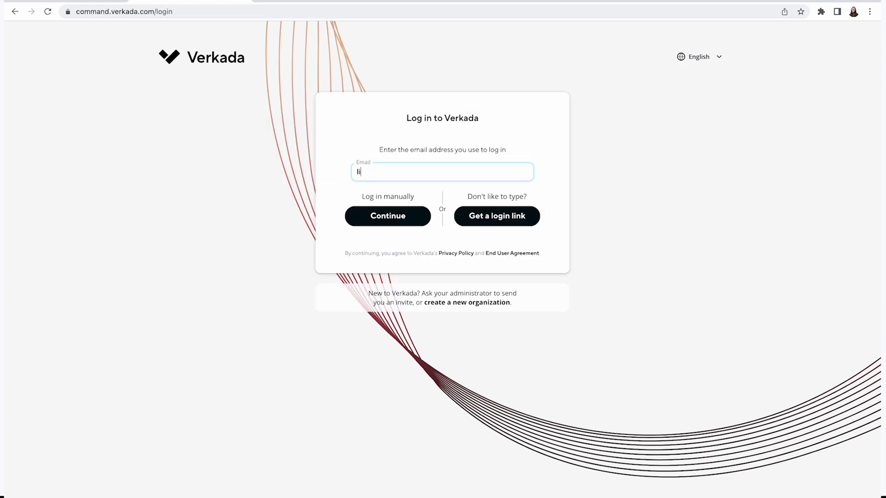
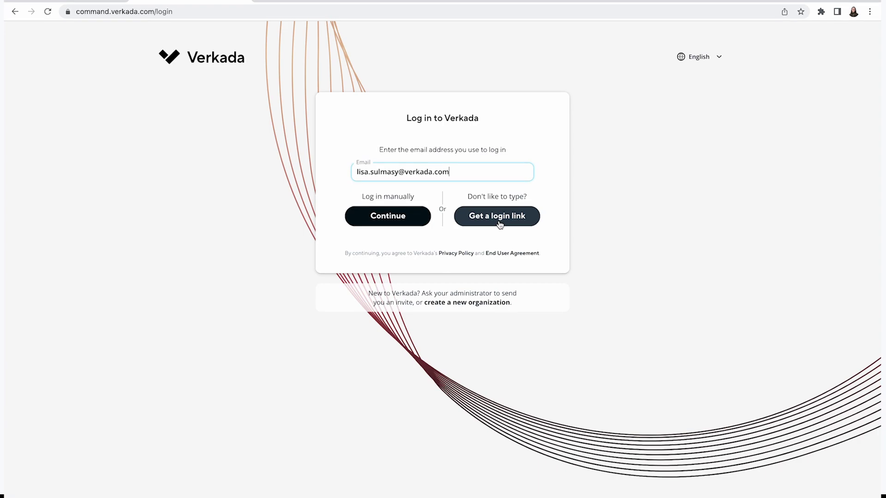
pyautogui.click(395, 220)
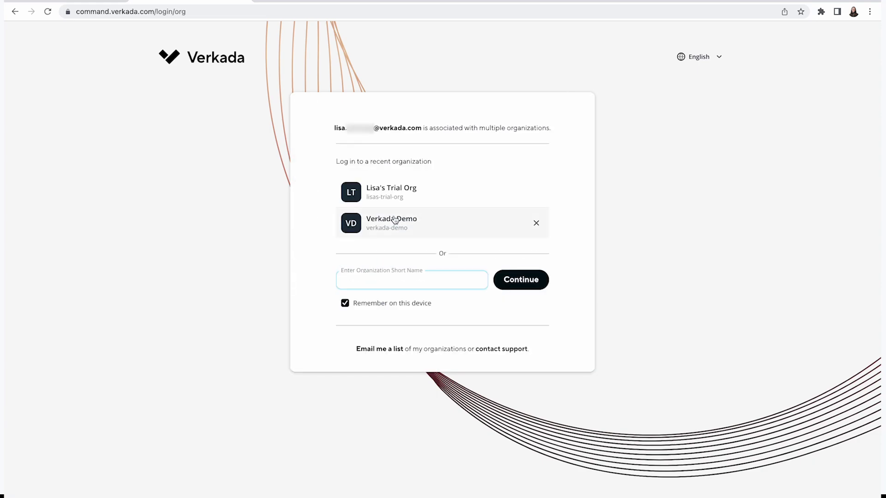
pyautogui.write('abc-corp')
pyautogui.click(511, 285)
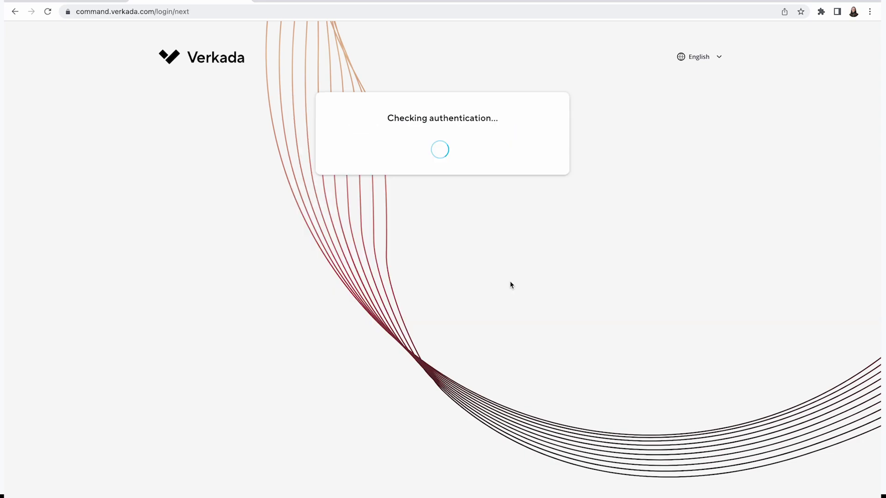
pyautogui.write('••••••••••')
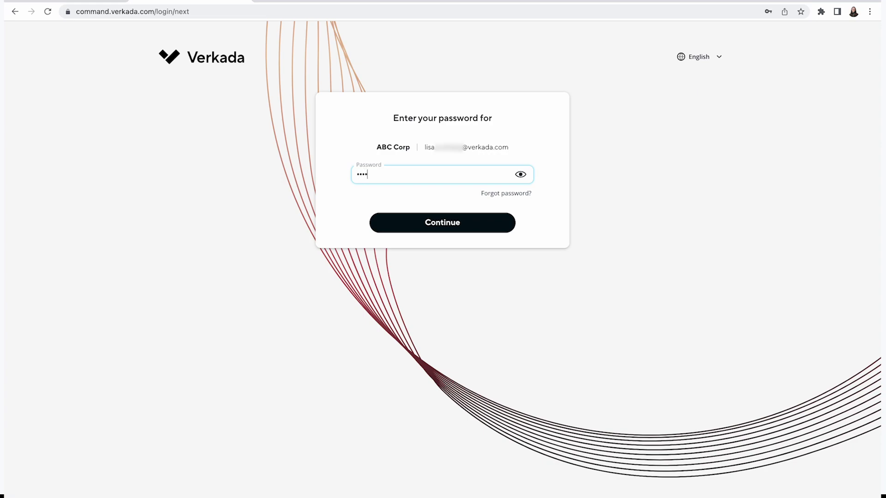
pyautogui.write('•••••')
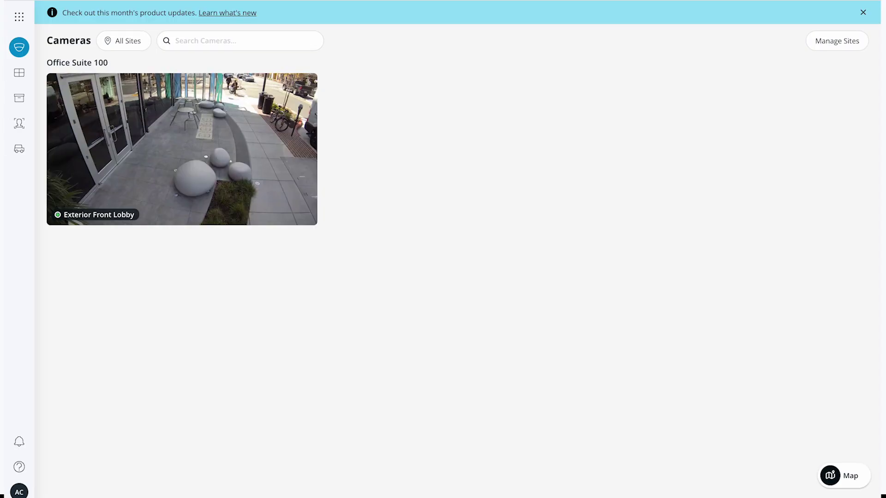
# Visit the Alarms page from All Products, then switch back to Cameras
pyautogui.click(20, 18)
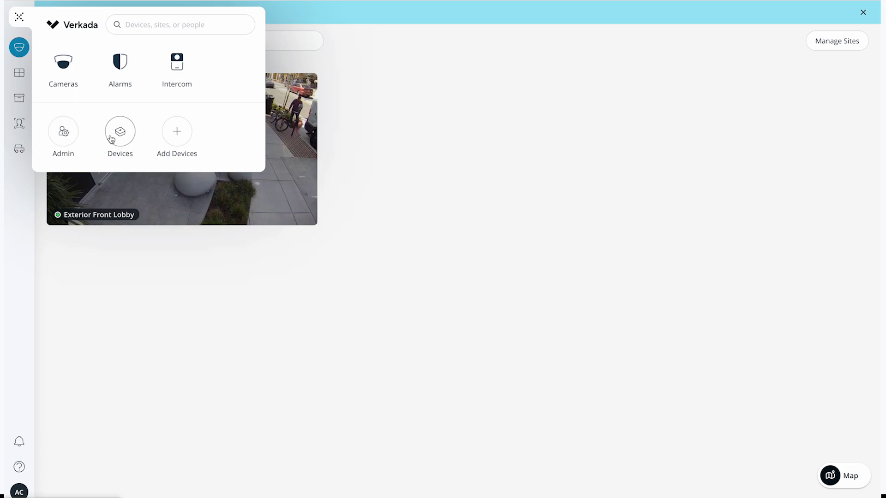
pyautogui.click(107, 72)
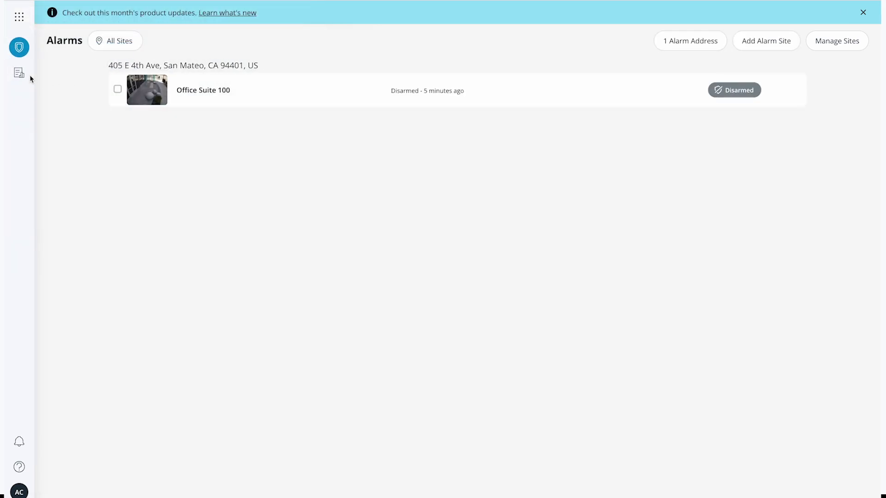
pyautogui.moveTo(30, 74)
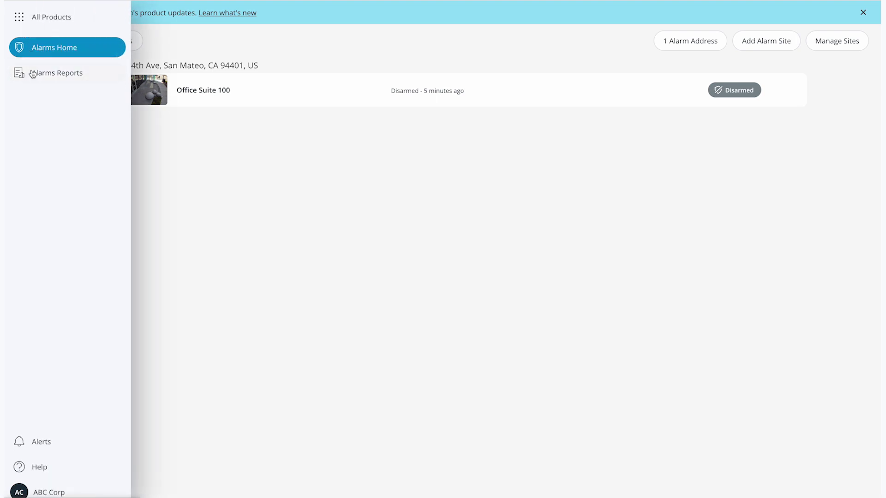
pyautogui.click(18, 17)
pyautogui.click(53, 63)
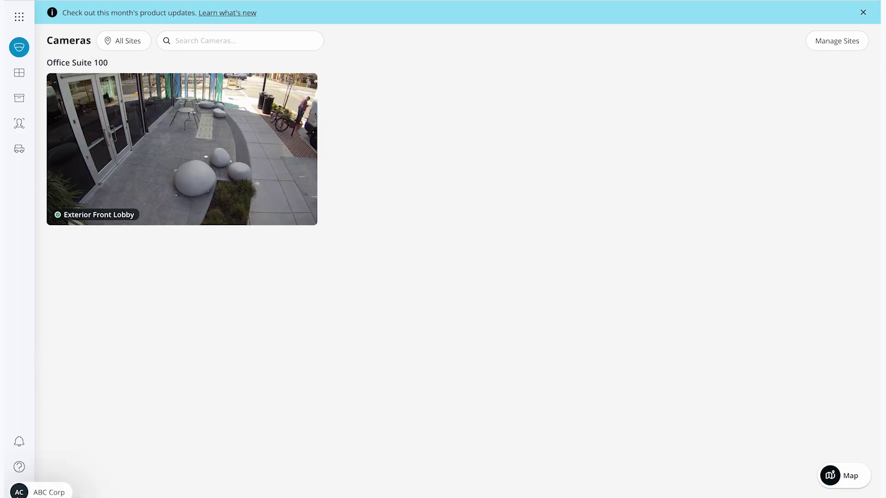
# On My Account, view the two-factor setup methods after re-entering the password, then close without enabling
pyautogui.click(18, 492)
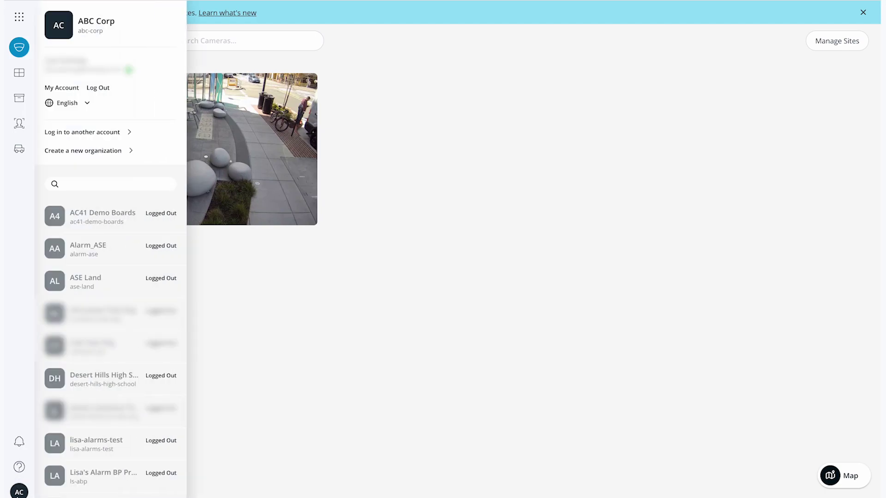
pyautogui.click(65, 91)
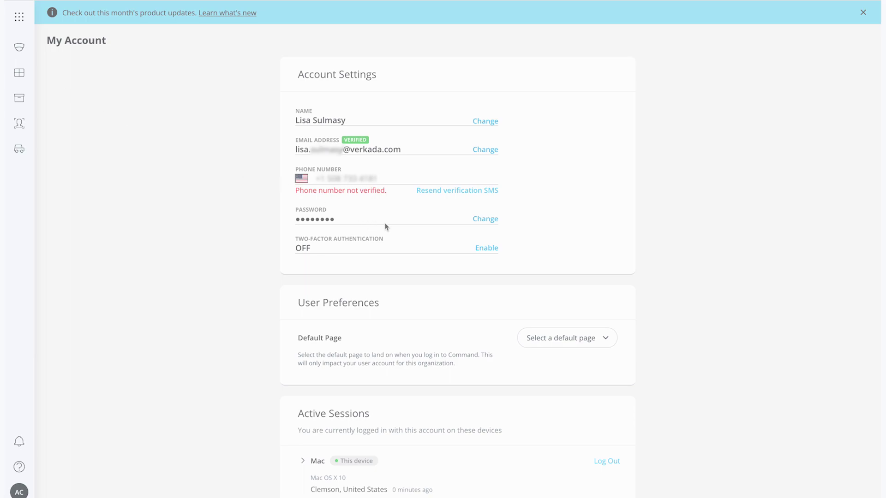
pyautogui.click(482, 251)
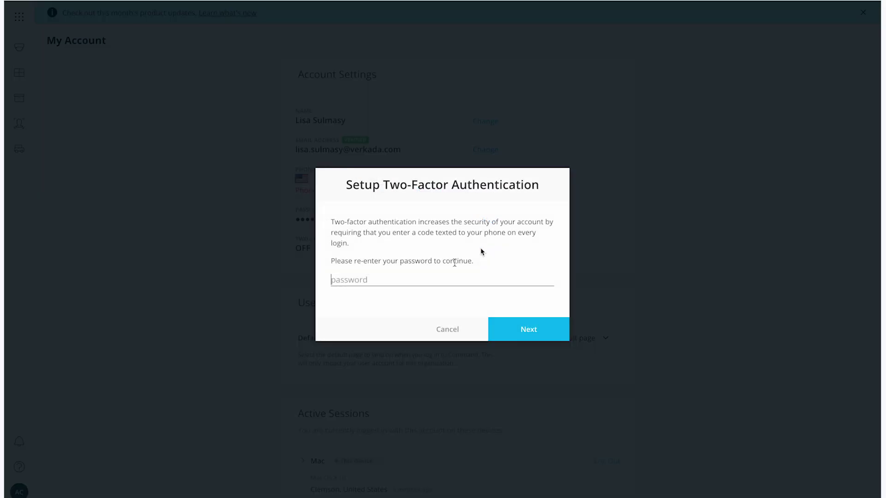
pyautogui.write('••••••••••••••')
pyautogui.press('Return')
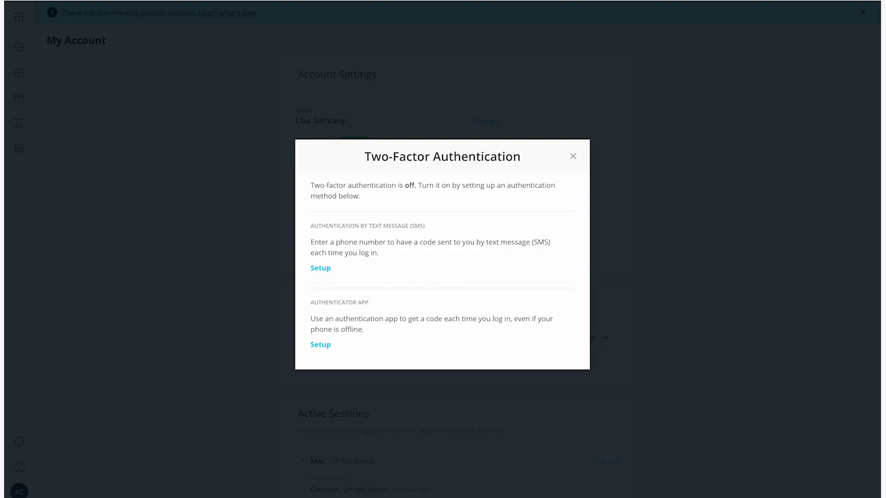
pyautogui.click(574, 157)
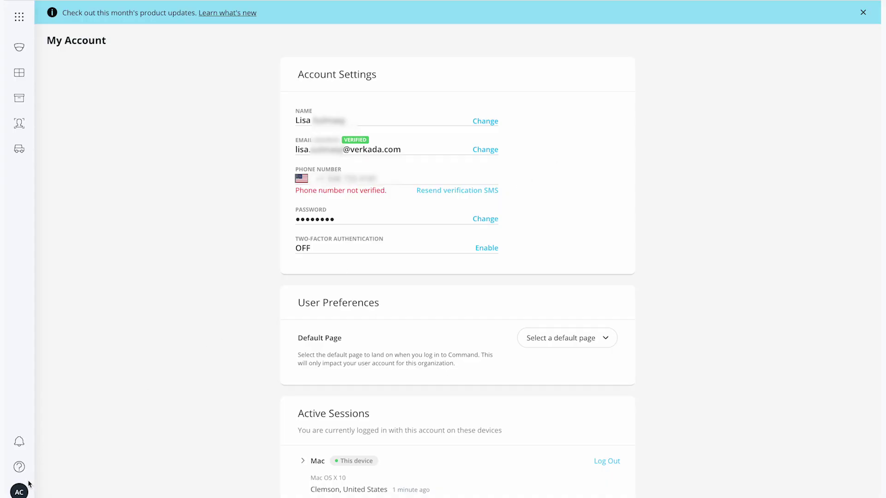
# Open the Contact Us support window from the sidebar help menu
pyautogui.click(20, 492)
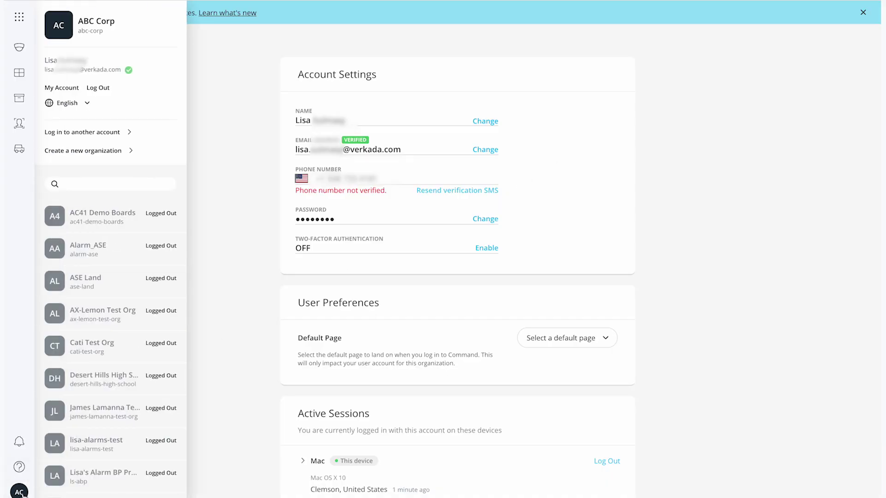
pyautogui.click(19, 467)
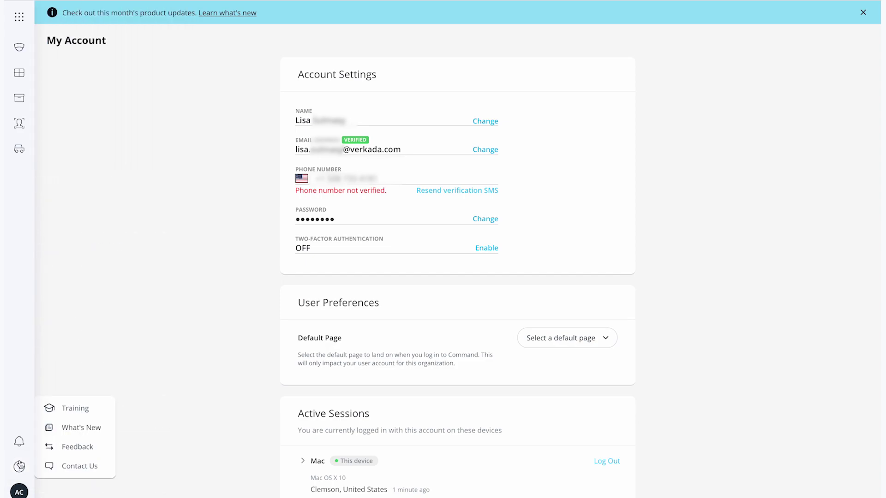
pyautogui.click(72, 467)
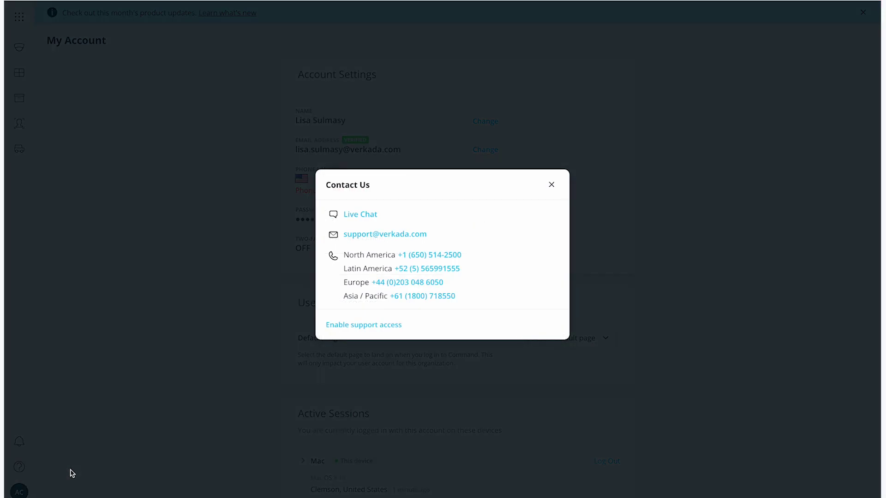